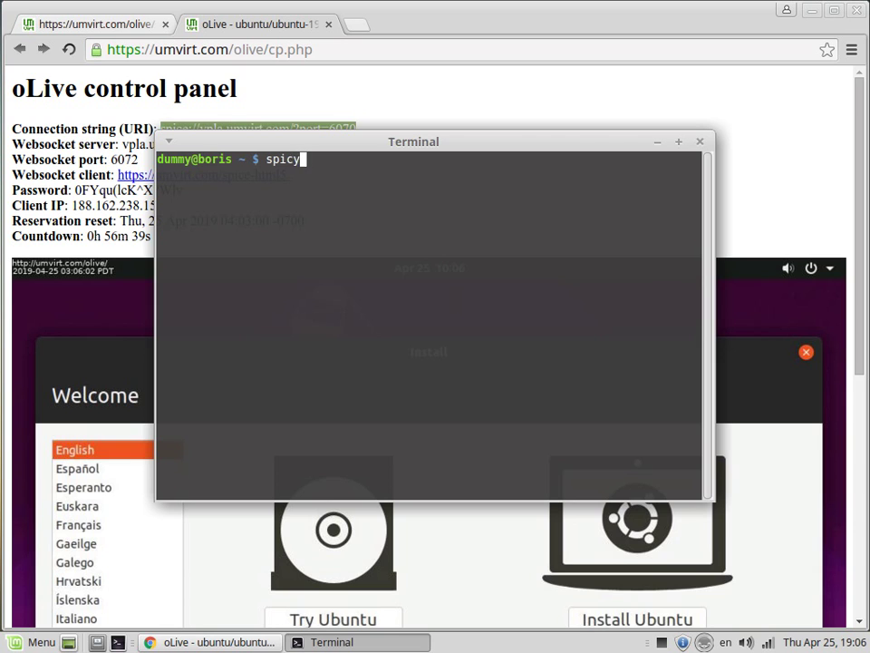
Run spicy in the terminal with the connection URI spice://vpla.umvirt.com/?port=6070
{"action": "type", "text": "--uri="}
{"action": "type", "text": "spice://vpla.umvirt.com/?port=6070"}
{"action": "key", "text": "Return"}
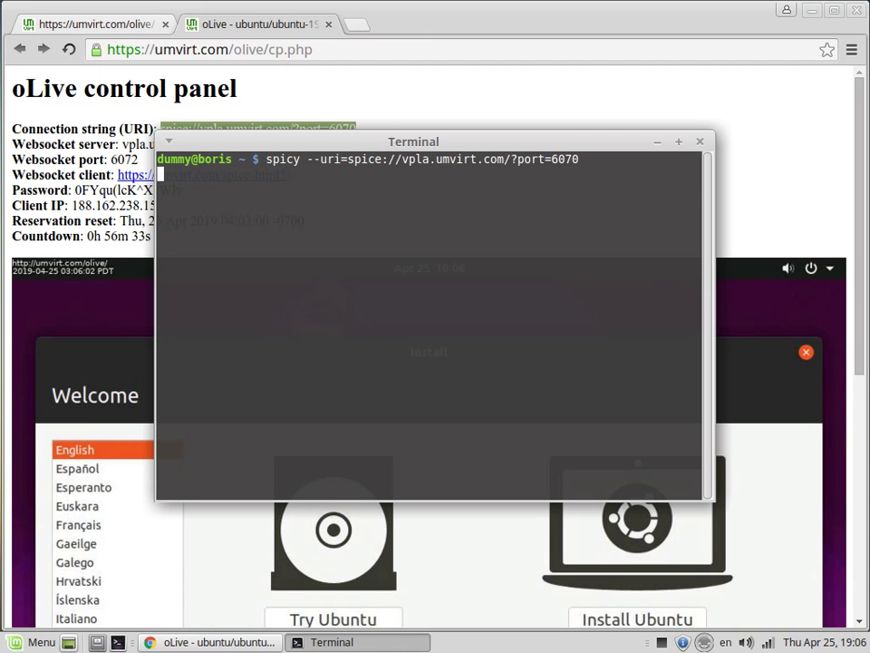
Copy the password from the oLive control panel and submit it in the spice server authentication dialog
{"action": "left_click_drag", "start_coordinate": [74, 190], "coordinate": [182, 188]}
{"action": "right_click", "coordinate": [136, 191]}
{"action": "left_click", "coordinate": [168, 202]}
{"action": "left_click", "coordinate": [492, 642]}
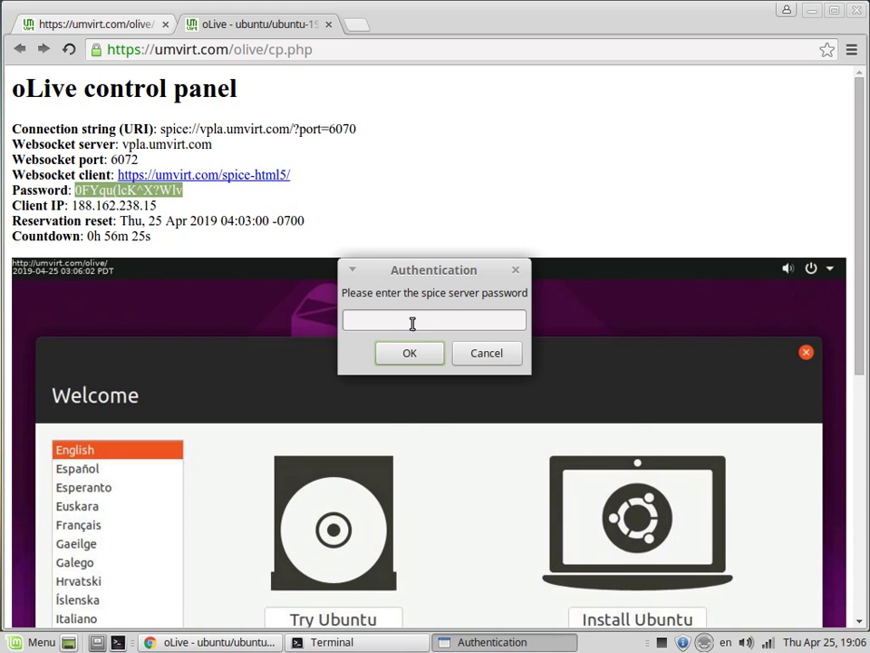
{"action": "right_click", "coordinate": [413, 324]}
{"action": "left_click", "coordinate": [445, 376]}
{"action": "left_click", "coordinate": [429, 361]}
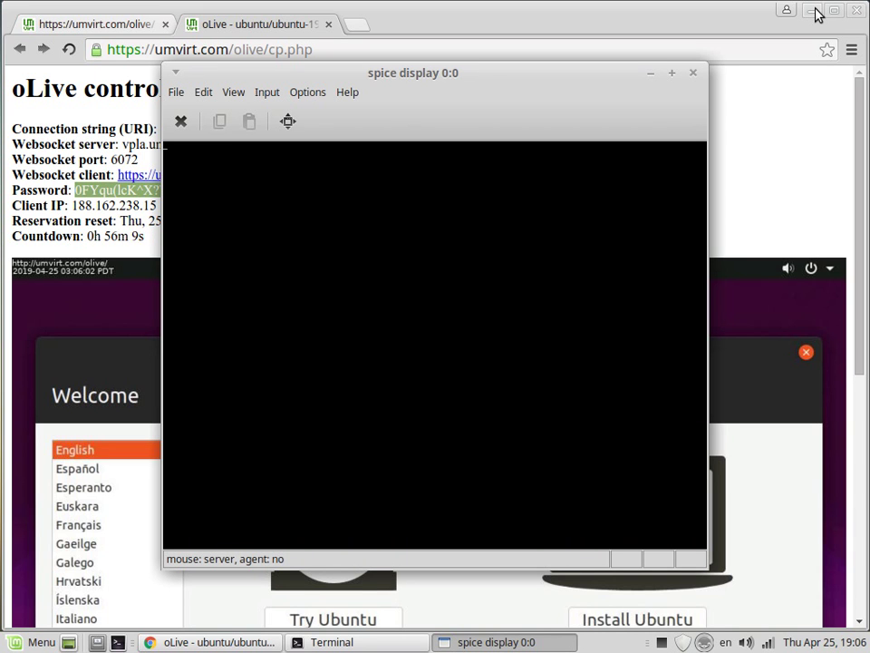
Minimize the browser and host terminal windows and move the spice display window aside to expose the host desktop
{"action": "left_click", "coordinate": [815, 11]}
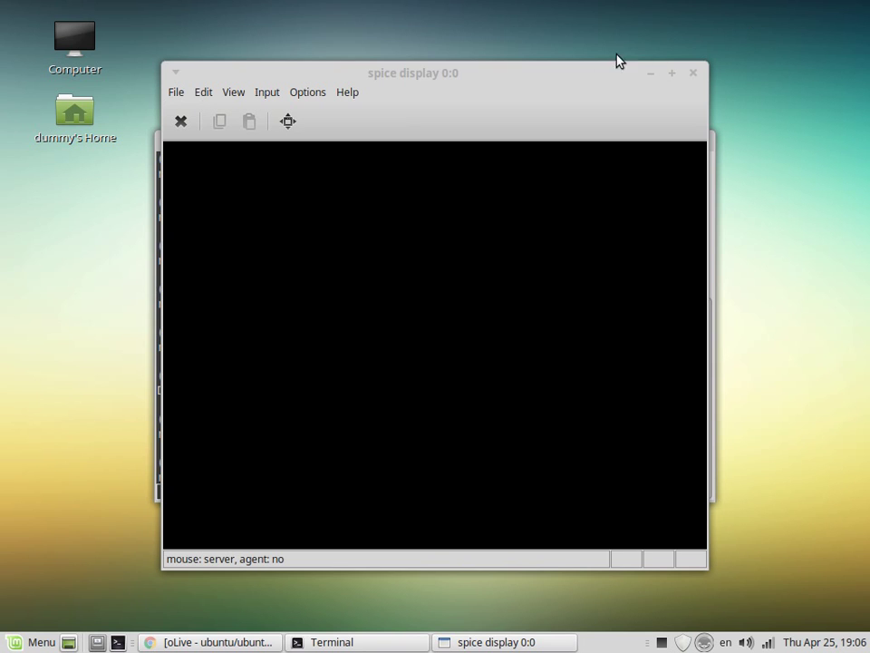
{"action": "left_click_drag", "start_coordinate": [579, 70], "coordinate": [496, 61]}
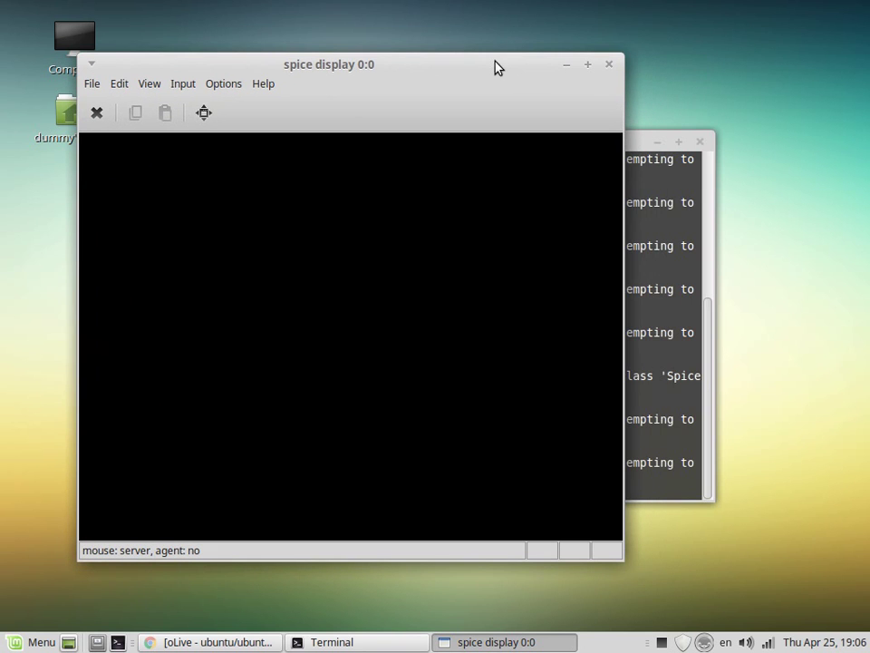
{"action": "left_click", "coordinate": [659, 145]}
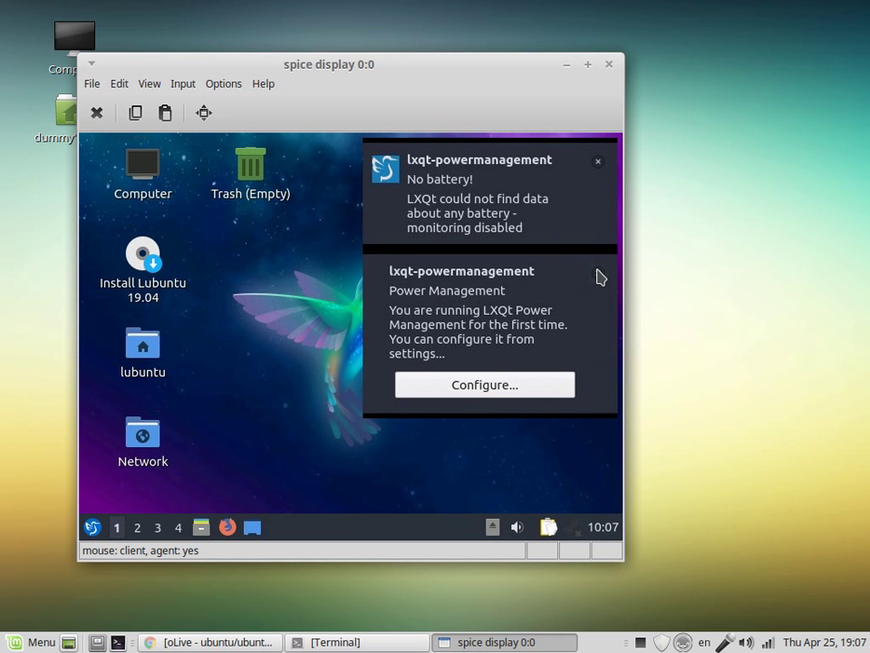
Dismiss both lxqt-powermanagement notifications on the Lubuntu guest desktop
{"action": "left_click", "coordinate": [597, 272]}
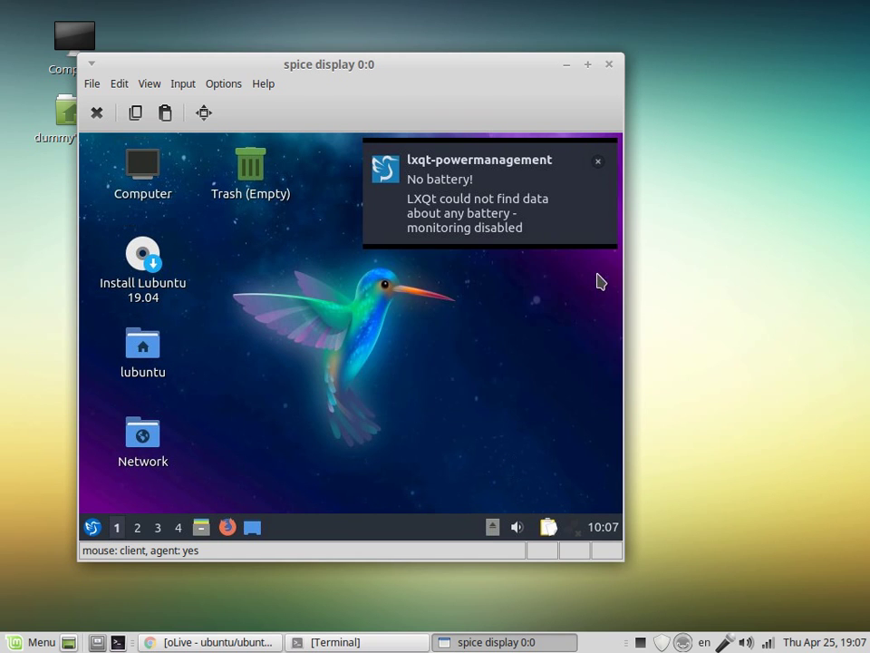
{"action": "left_click", "coordinate": [602, 169]}
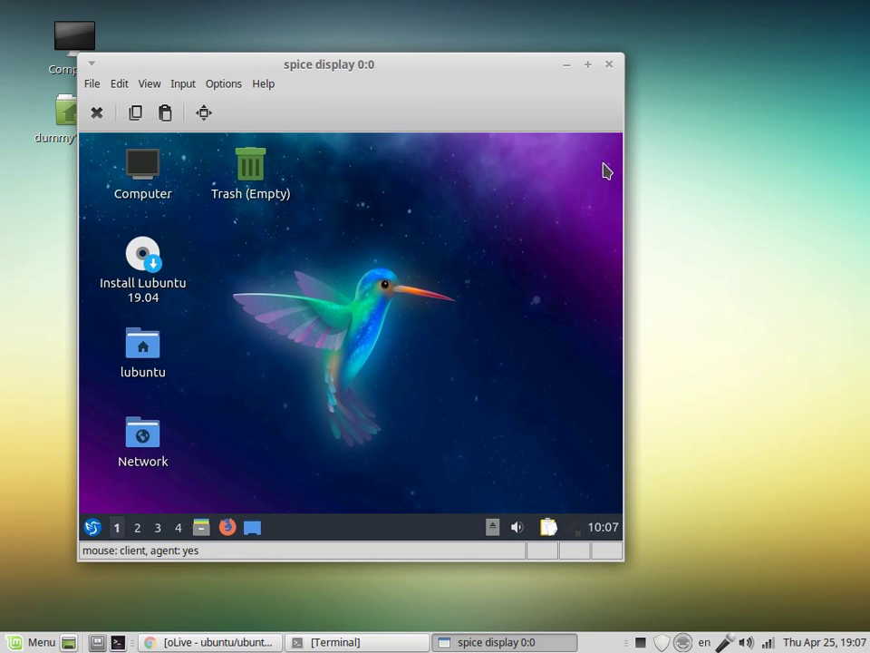
Create an empty file named "sample file" on the host desktop
{"action": "right_click", "coordinate": [698, 198]}
{"action": "mouse_move", "coordinate": [694, 248]}
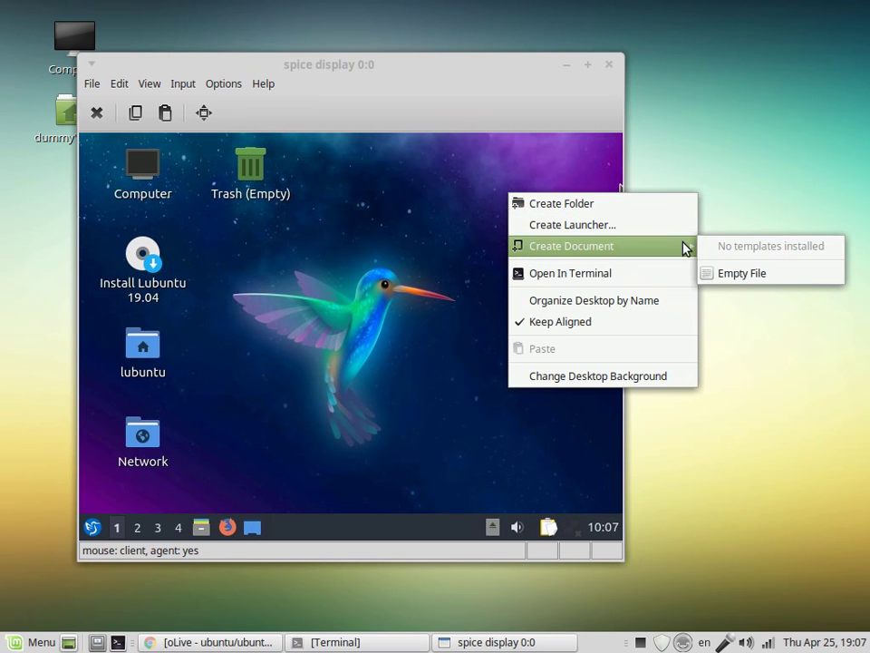
{"action": "left_click", "coordinate": [741, 275]}
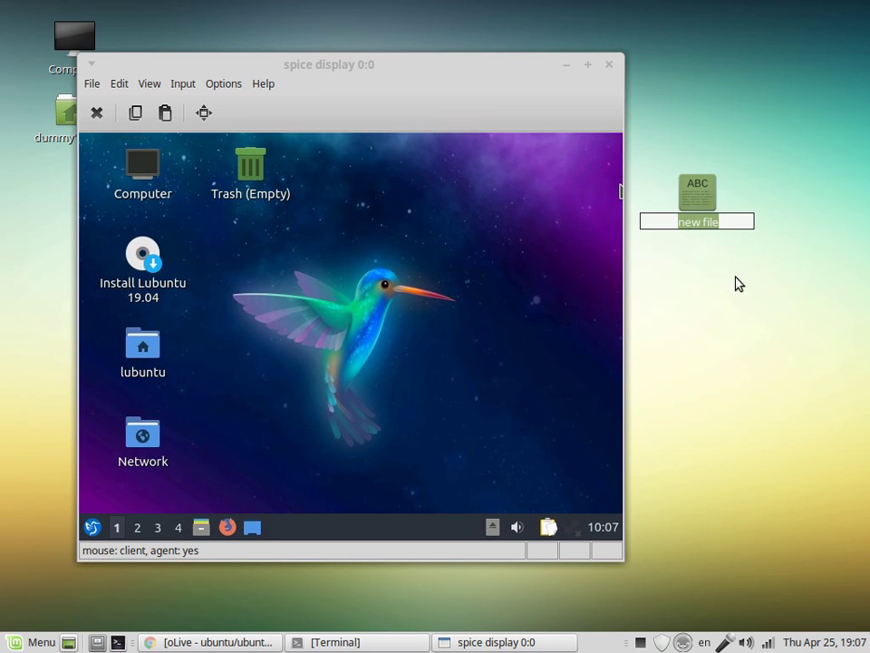
{"action": "type", "text": "sample"}
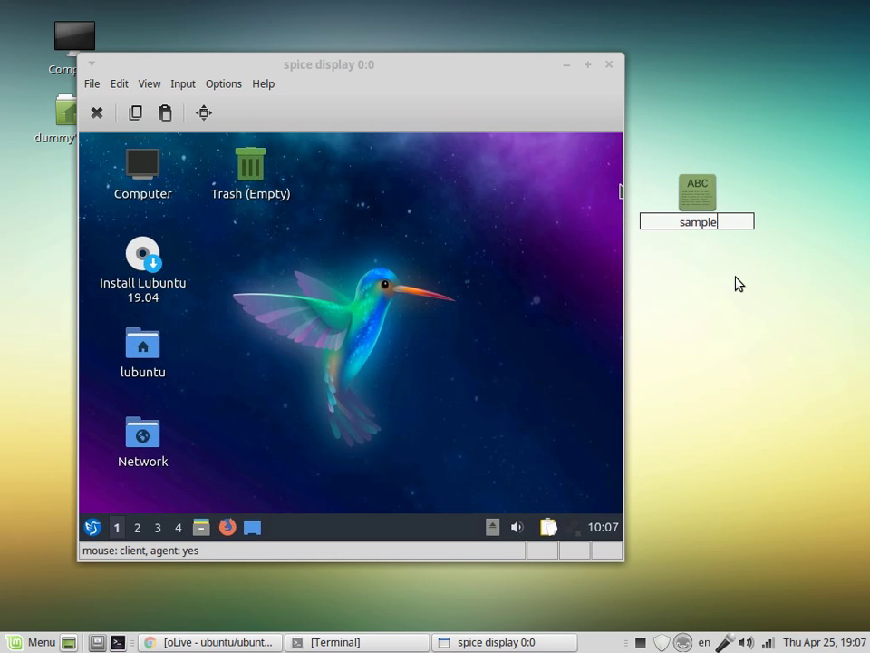
{"action": "type", "text": " file"}
{"action": "key", "text": "Return"}
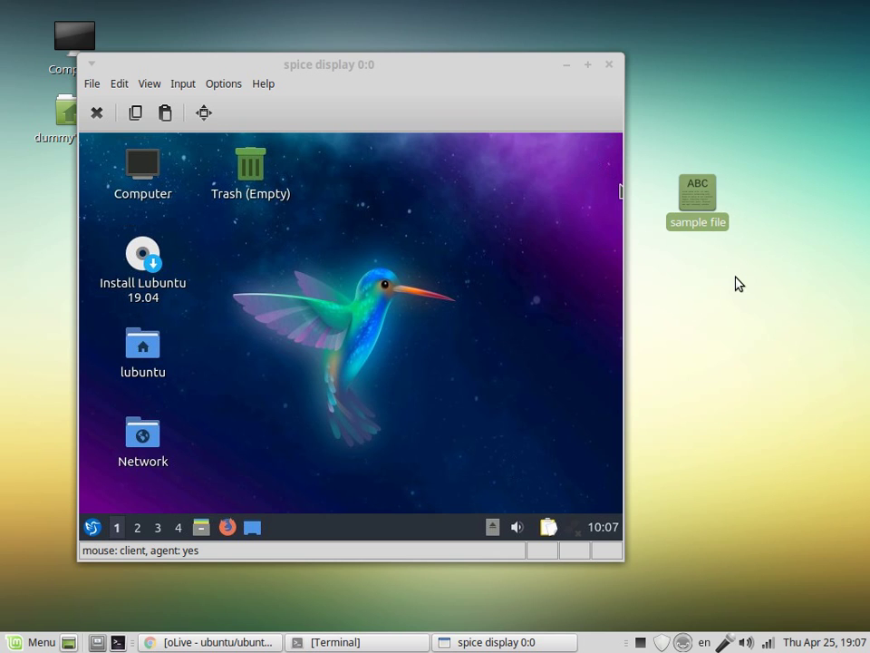
{"action": "left_click", "coordinate": [737, 283]}
Transfer "sample file" from the host desktop into the guest twice and open the guest's Downloads folder
{"action": "left_click_drag", "start_coordinate": [703, 198], "coordinate": [548, 209]}
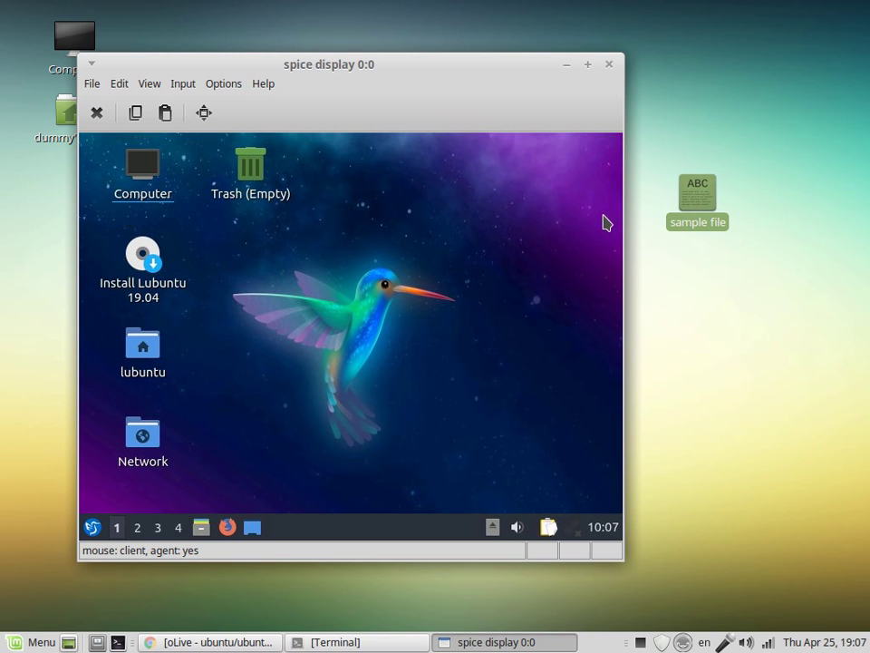
{"action": "left_click_drag", "start_coordinate": [696, 204], "coordinate": [399, 268]}
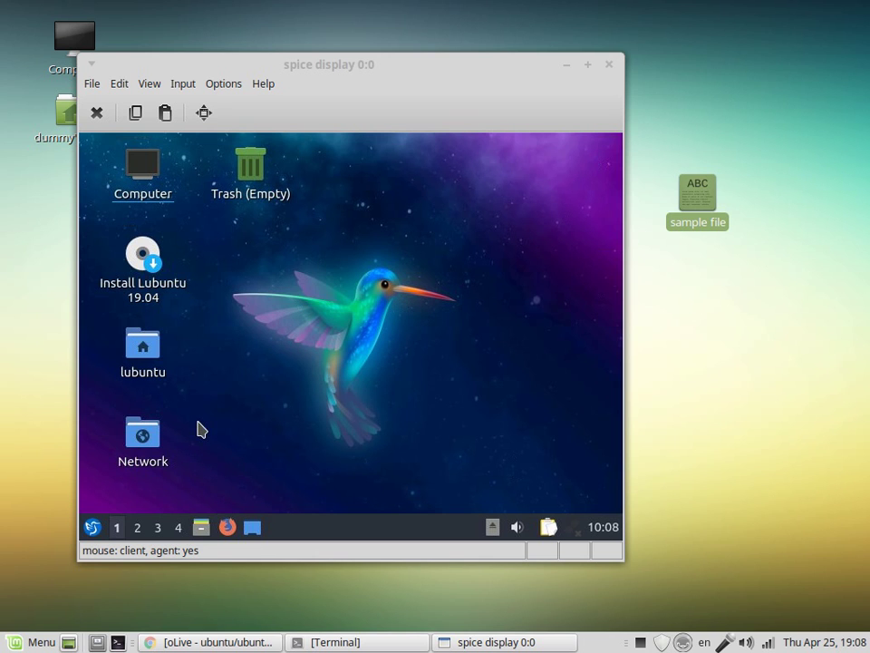
{"action": "double_click", "coordinate": [152, 352]}
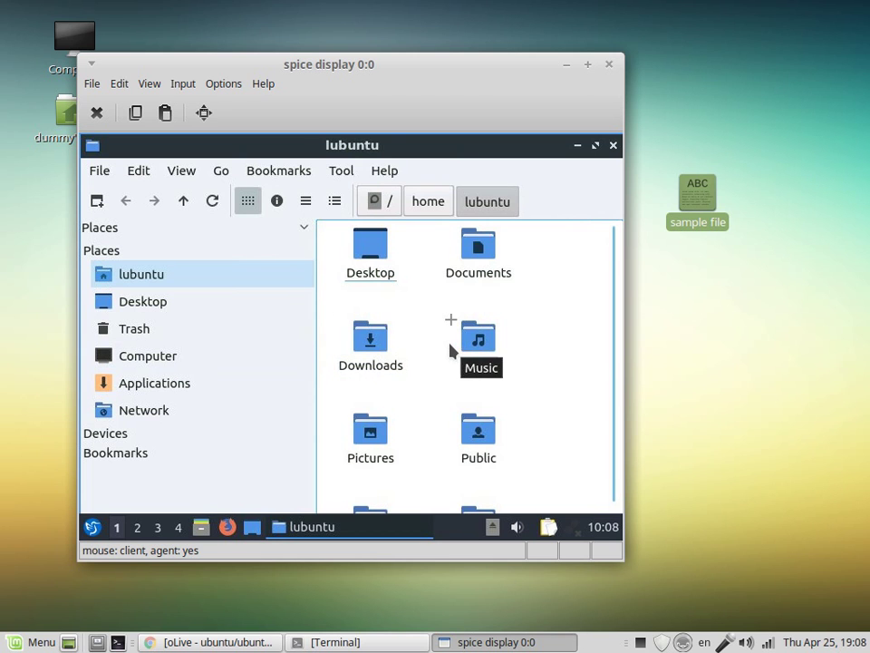
{"action": "double_click", "coordinate": [370, 343]}
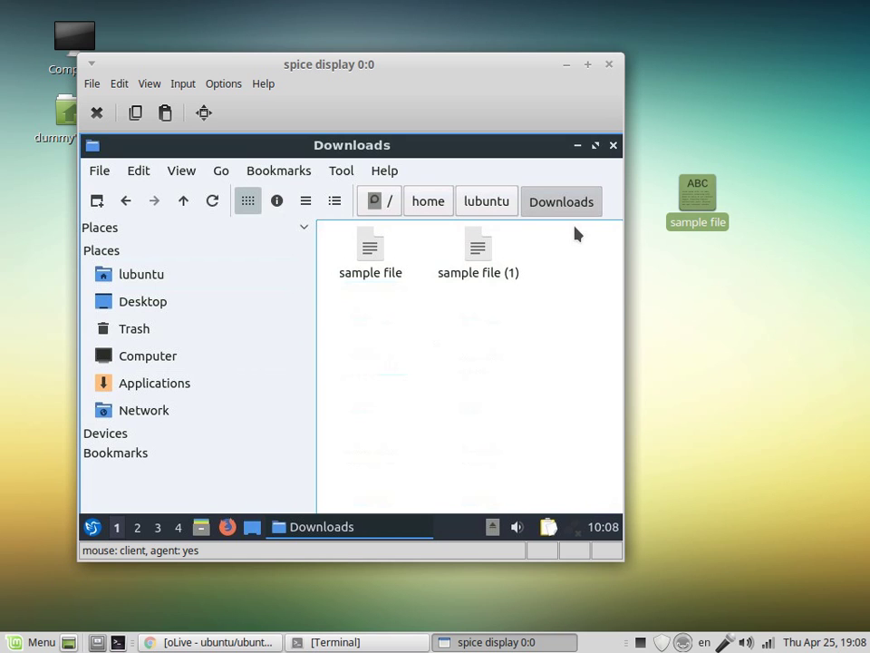
Delete the duplicate "sample file (1)" from the guest's Downloads folder
{"action": "left_click_drag", "start_coordinate": [568, 239], "coordinate": [451, 228]}
{"action": "left_click", "coordinate": [427, 267]}
{"action": "left_click", "coordinate": [462, 266]}
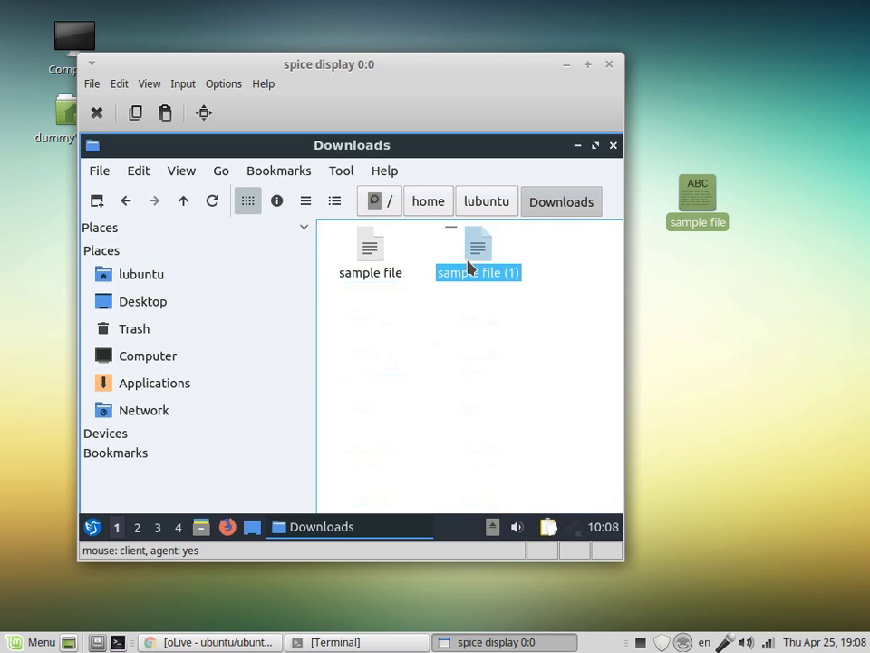
{"action": "key", "text": "Delete"}
Rename the remaining "sample file" in the guest's Downloads folder to edited_file
{"action": "left_click", "coordinate": [400, 273]}
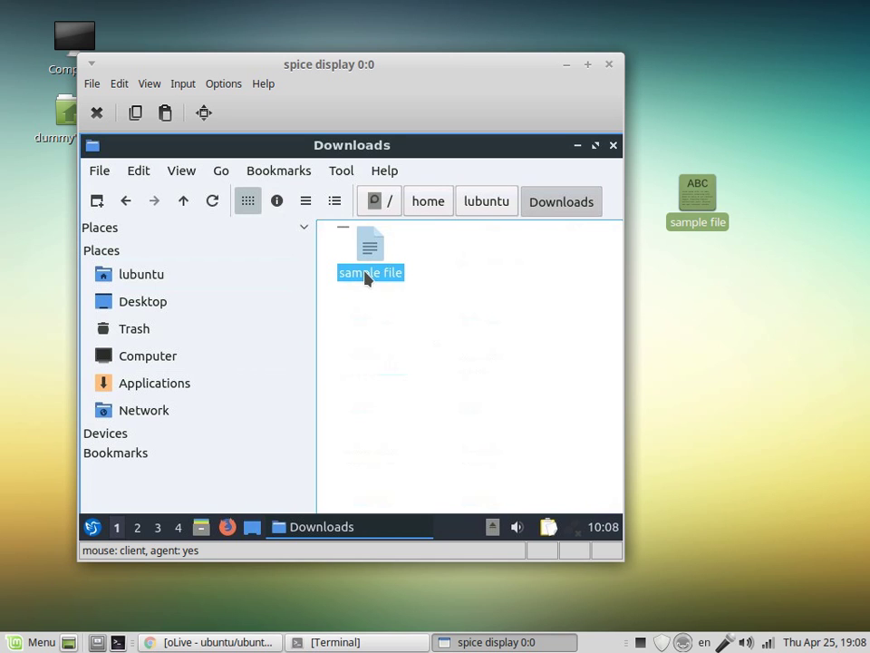
{"action": "key", "text": "F2"}
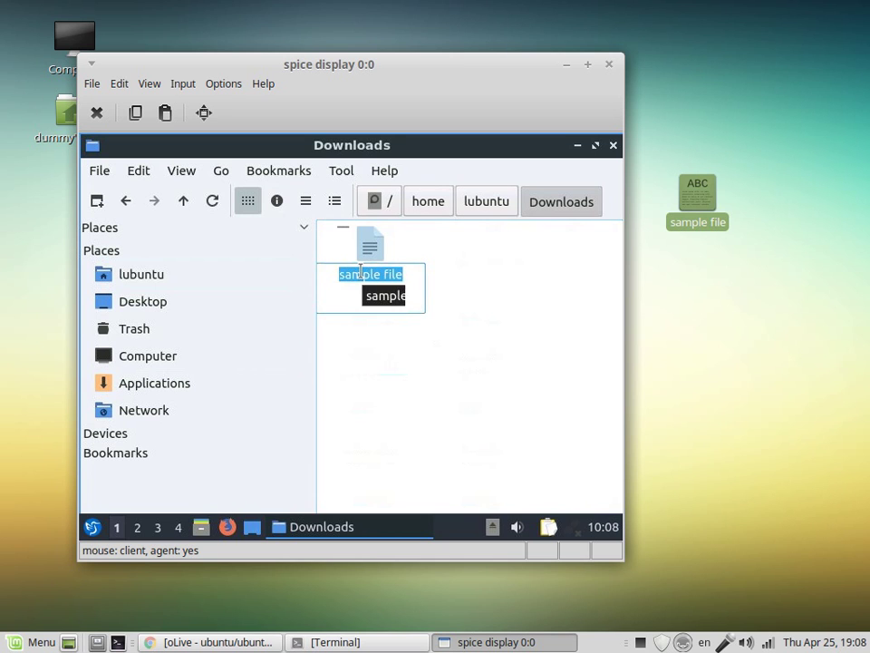
{"action": "key", "text": "BackSpace"}
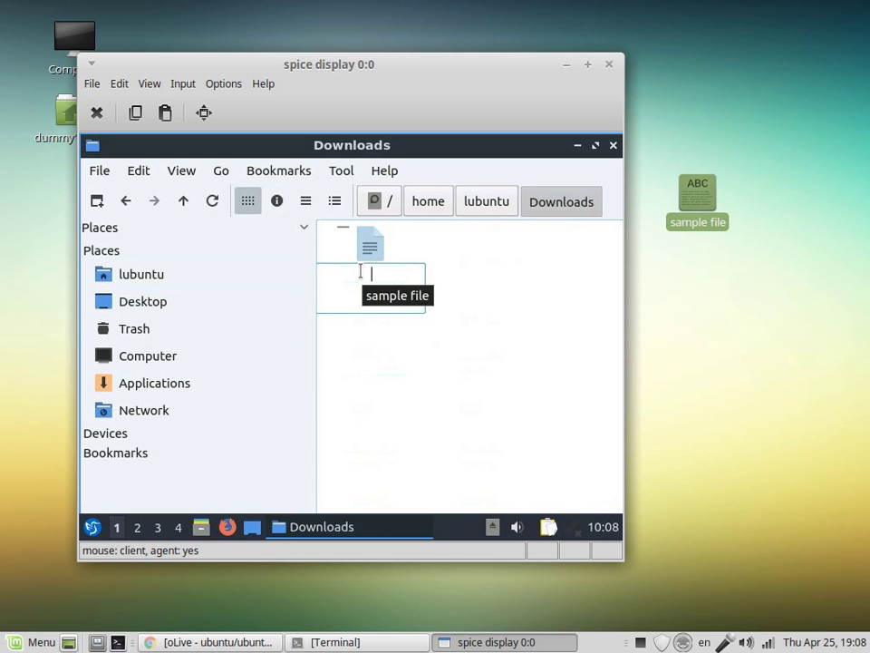
{"action": "type", "text": "a"}
{"action": "key", "text": "BackSpace"}
{"action": "type", "text": "edited_file"}
{"action": "key", "text": "Return"}
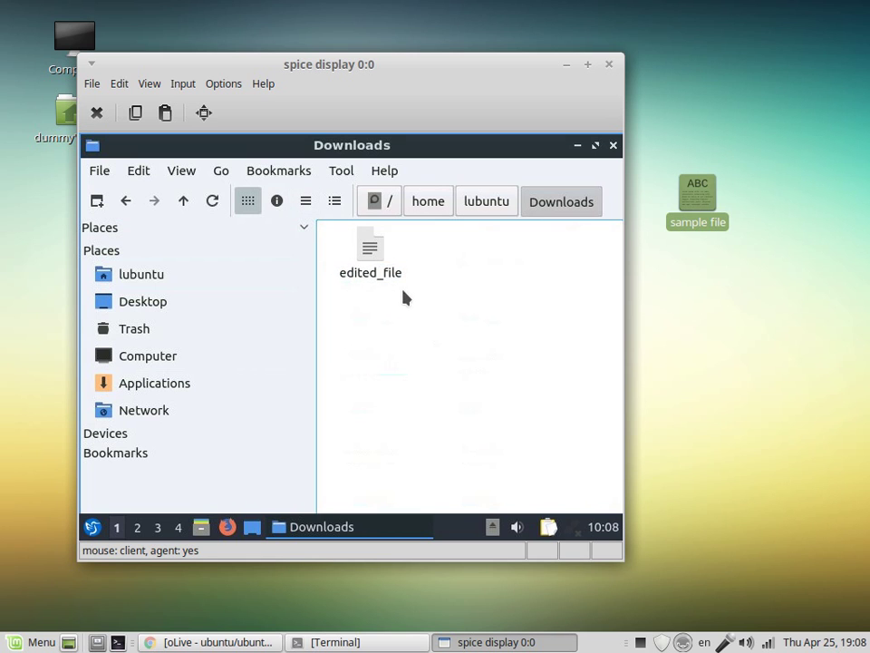
Try to drop edited_file elsewhere from its place in the guest's Downloads folder and cancel the operation
{"action": "left_click_drag", "start_coordinate": [392, 286], "coordinate": [525, 329]}
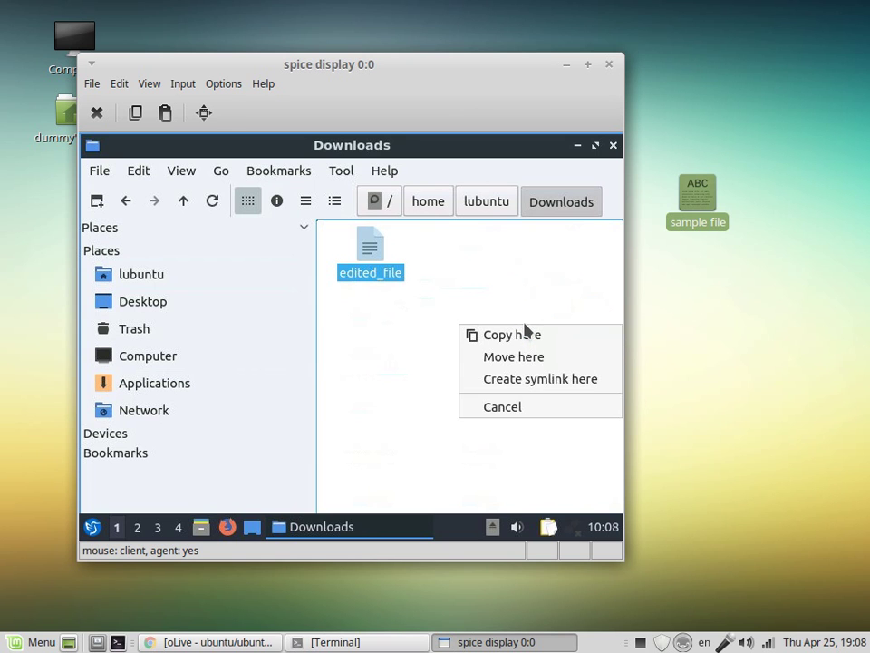
{"action": "left_click", "coordinate": [516, 420]}
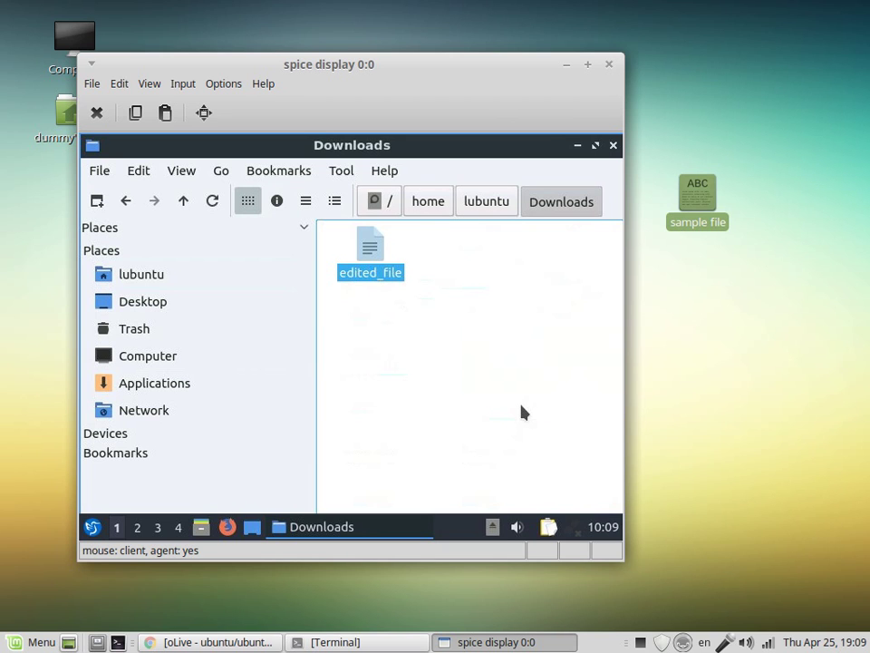
Minimize the guest's Downloads window and copy the full wallpaper image file path from Desktop Preferences
{"action": "left_click", "coordinate": [579, 146]}
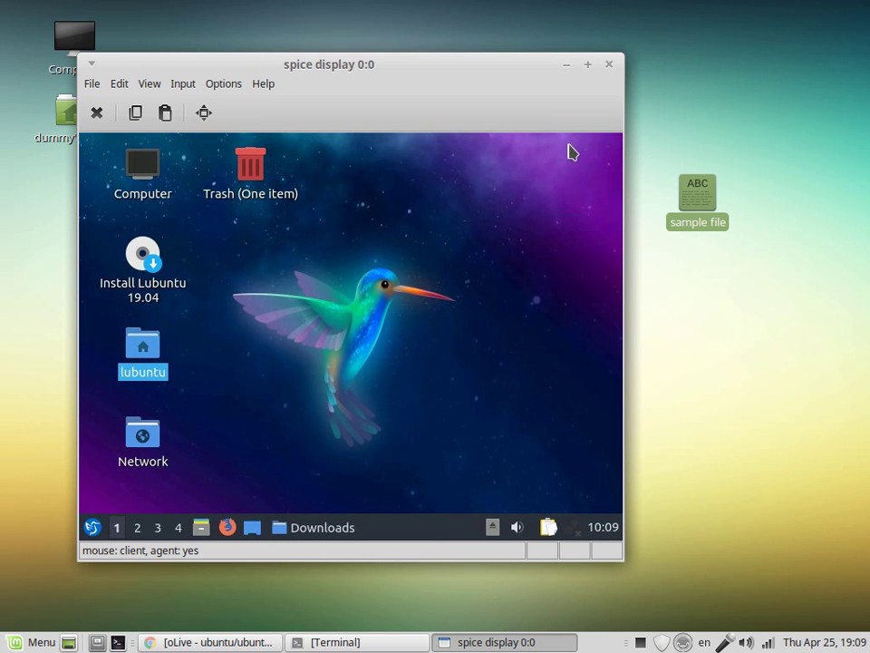
{"action": "right_click", "coordinate": [492, 197]}
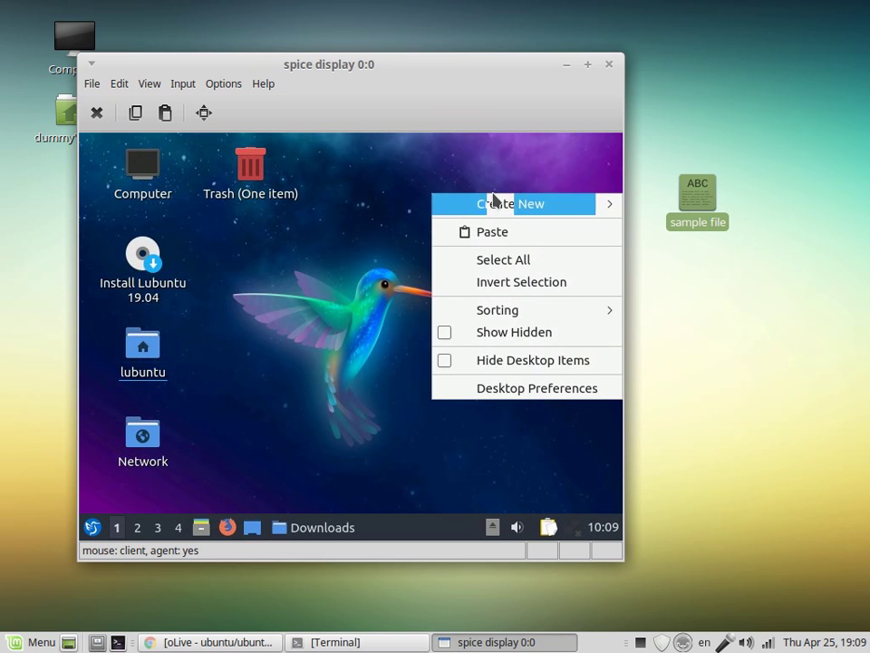
{"action": "mouse_move", "coordinate": [521, 324]}
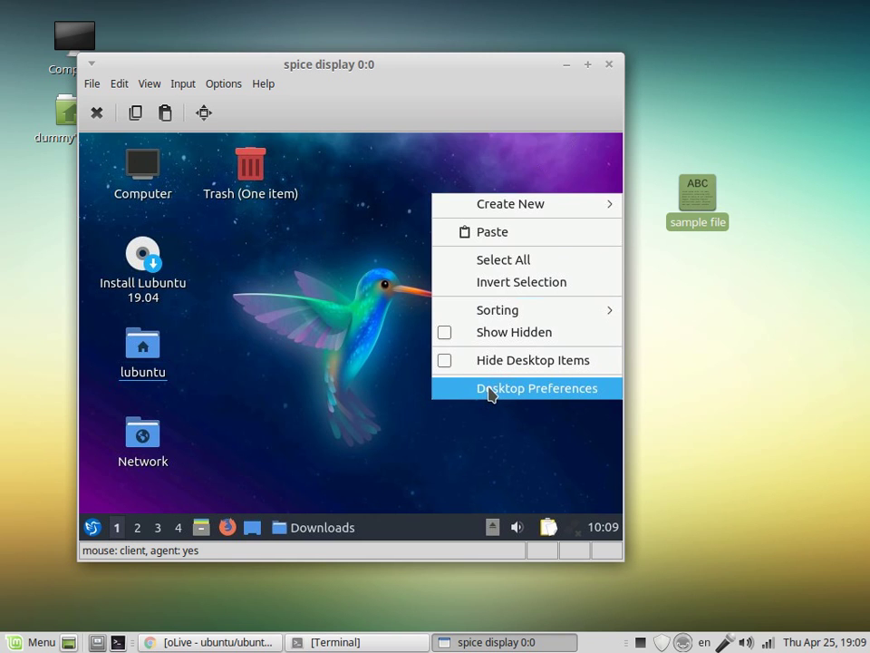
{"action": "left_click", "coordinate": [490, 394]}
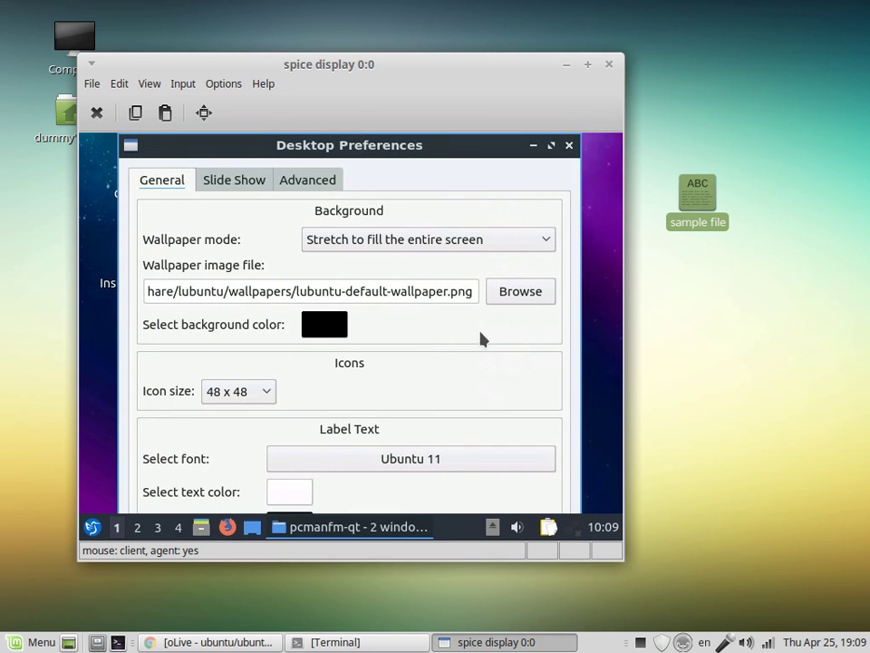
{"action": "left_click", "coordinate": [451, 291]}
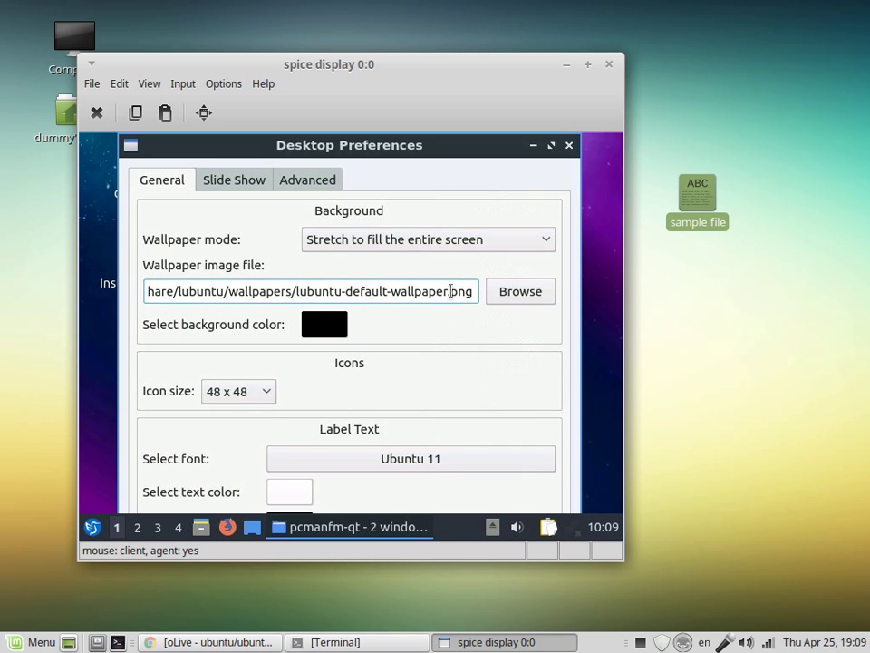
{"action": "triple_click", "coordinate": [451, 291]}
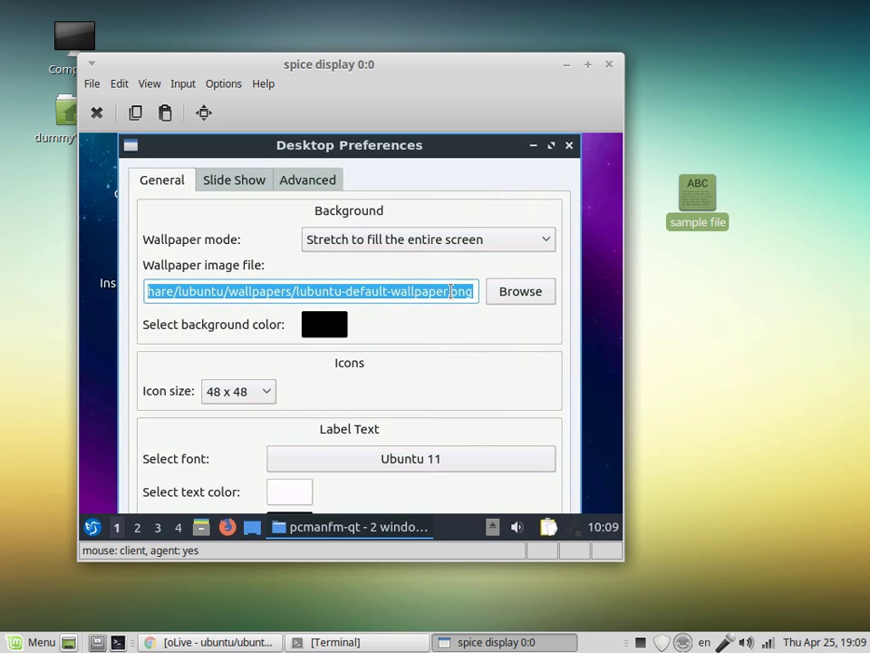
{"action": "right_click", "coordinate": [450, 291]}
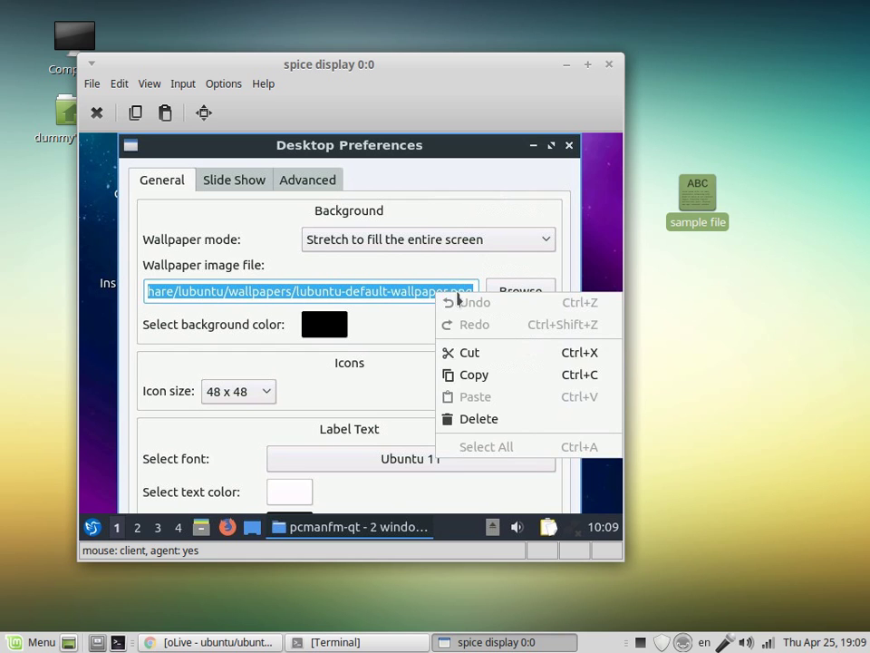
{"action": "left_click", "coordinate": [487, 383]}
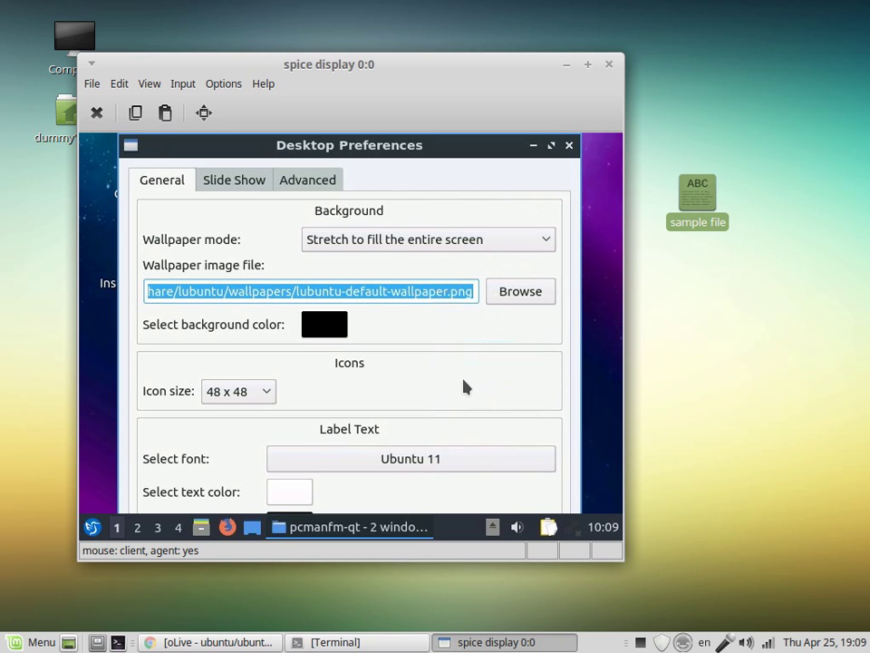
Launch QTerminal from the guest's System Tools applications
{"action": "left_click", "coordinate": [89, 527]}
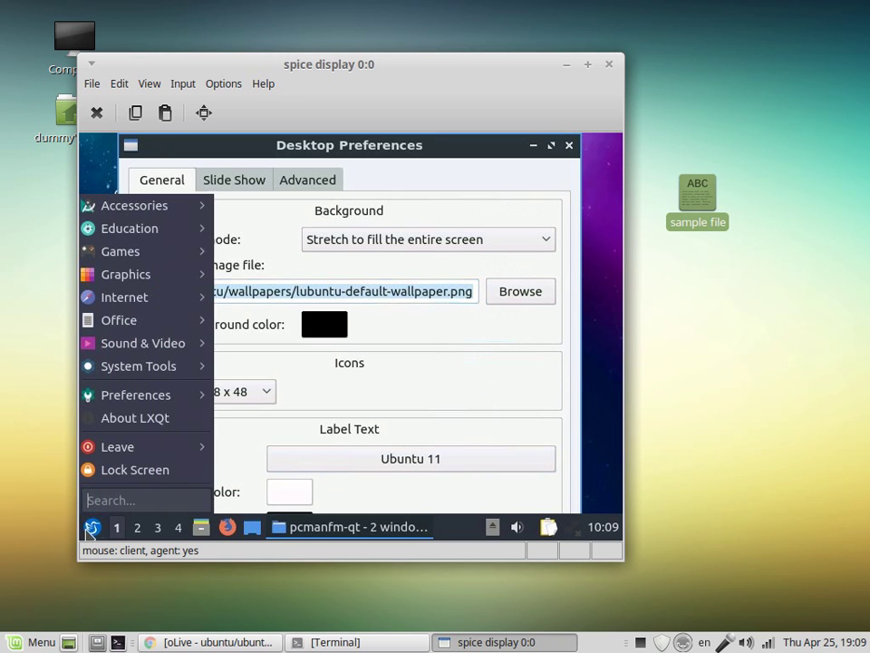
{"action": "mouse_move", "coordinate": [169, 408]}
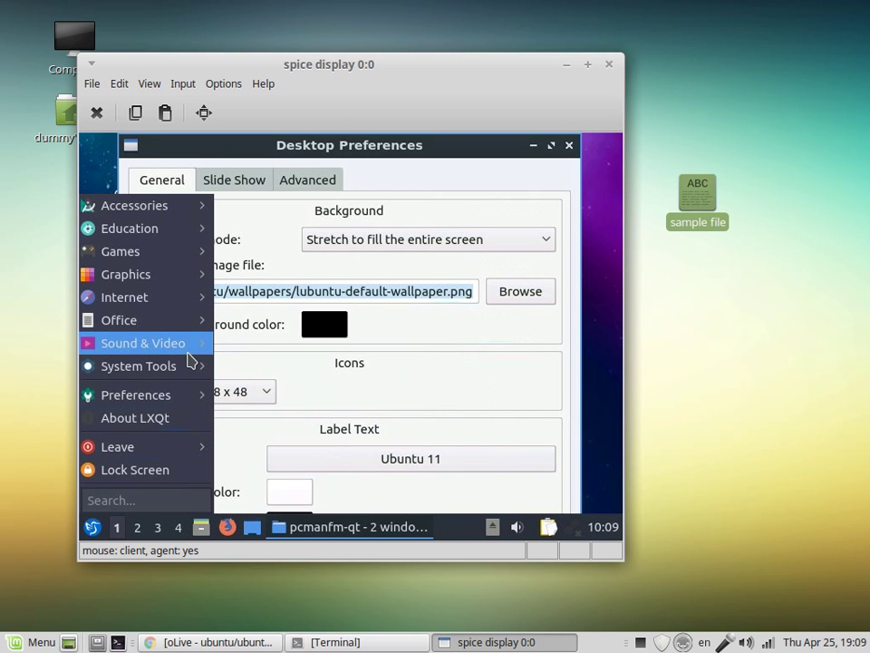
{"action": "mouse_move", "coordinate": [182, 365]}
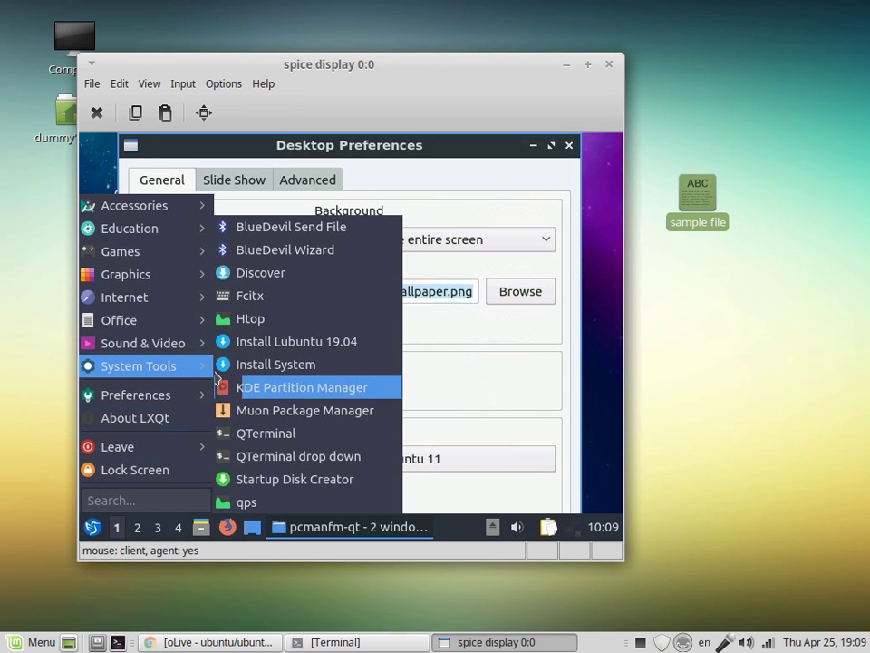
{"action": "left_click", "coordinate": [249, 438]}
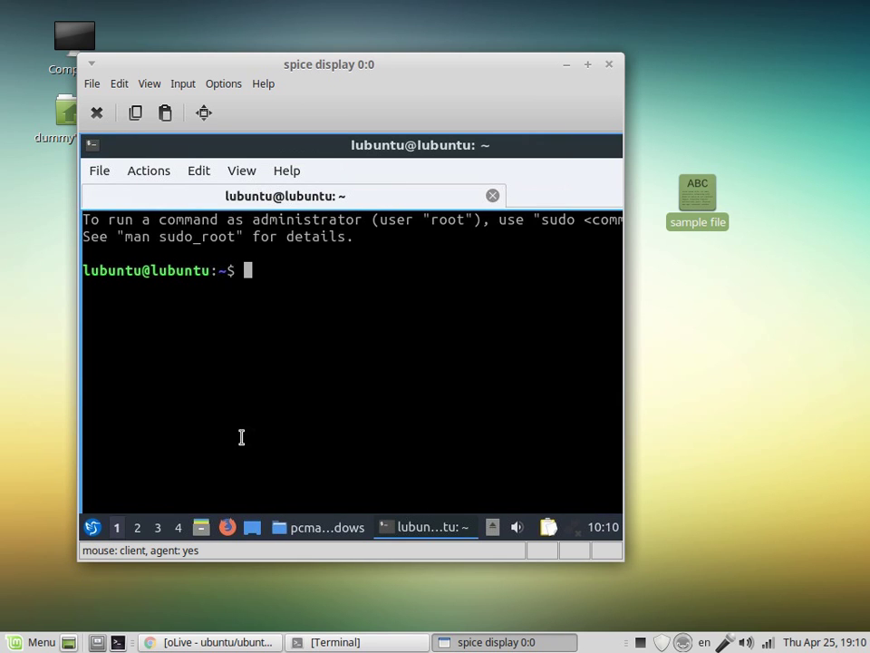
Copy the wallpaper image at the clipboard path in /usr/share/lubuntu/wallpapers to 1.png in the guest's home folder with cp
{"action": "type", "text": "cp"}
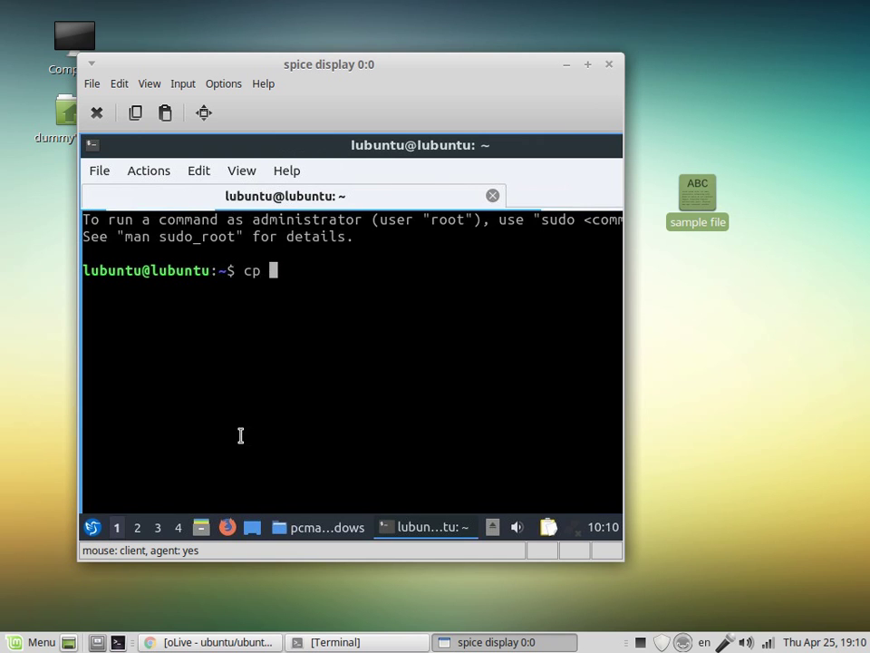
{"action": "right_click", "coordinate": [242, 437]}
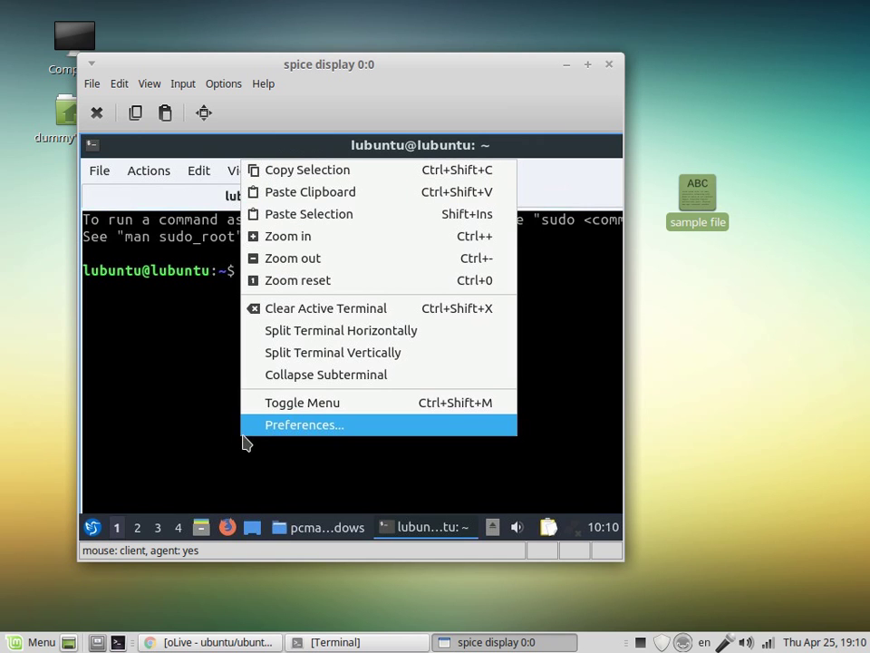
{"action": "left_click", "coordinate": [406, 199]}
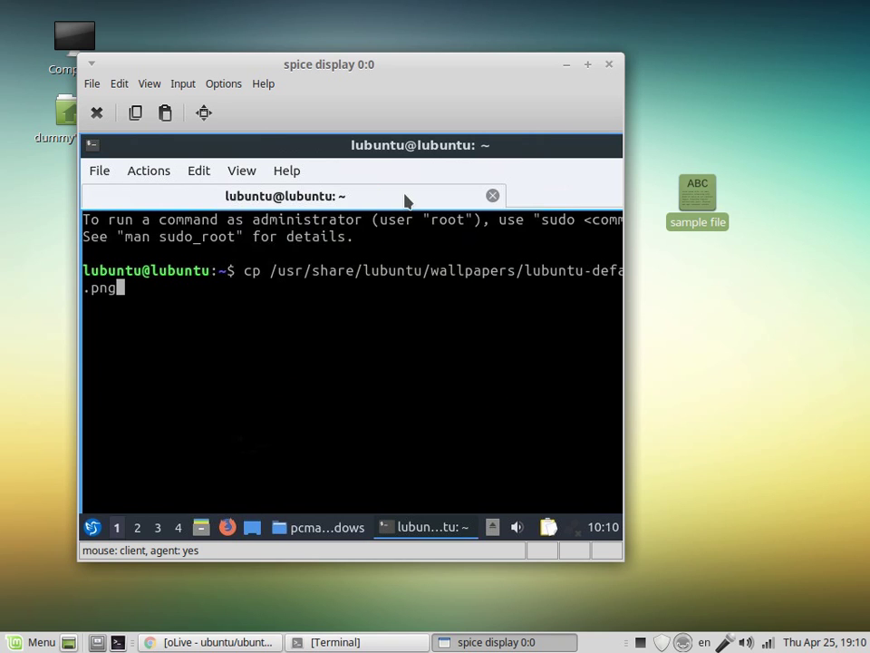
{"action": "type", "text": "1.png"}
{"action": "key", "text": "Return"}
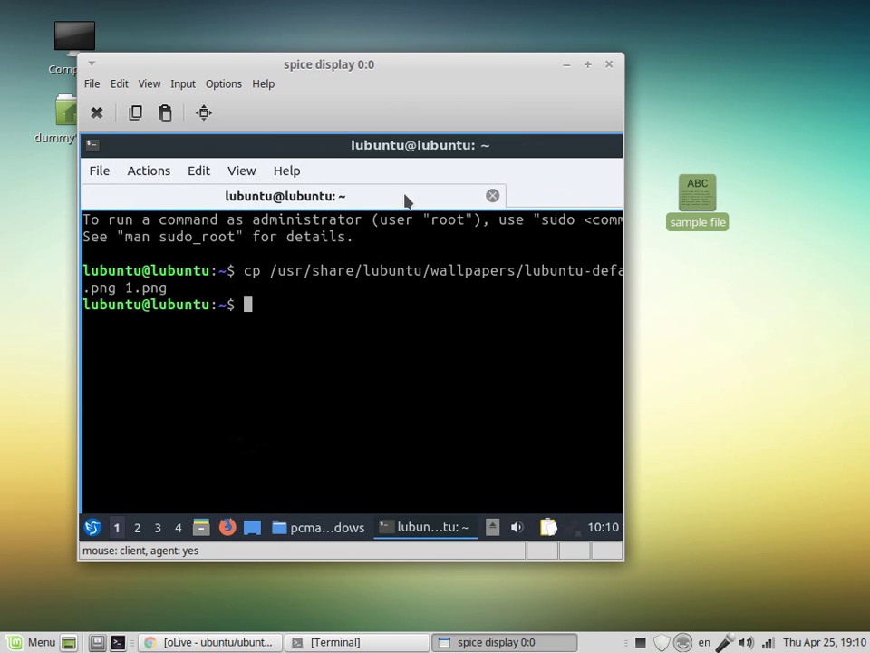
Encode 1.png as base64 text and write the output to 1.txt with base64 1.png > 1.txt
{"action": "type", "text": "base64"}
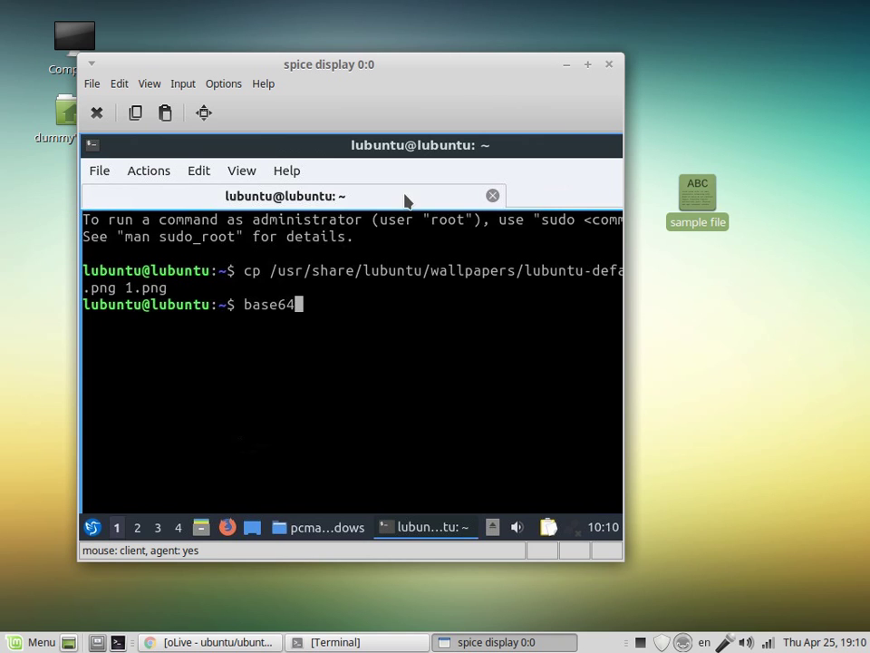
{"action": "type", "text": "e"}
{"action": "key", "text": "BackSpace"}
{"action": "type", "text": "1.png "}
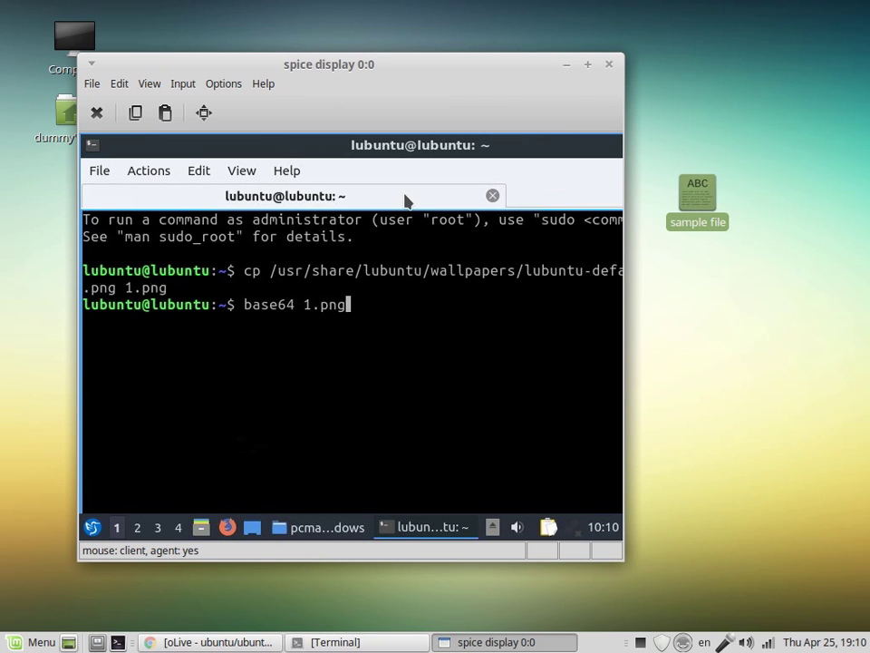
{"action": "type", "text": "> 1.y"}
{"action": "key", "text": "BackSpace"}
{"action": "type", "text": "txt"}
{"action": "key", "text": "Return"}
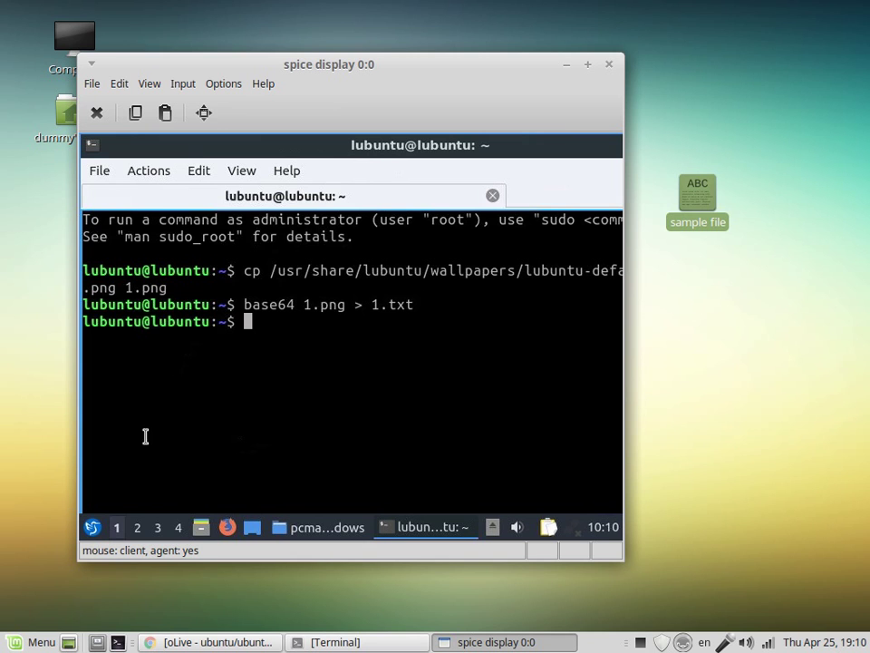
Browse the guest's installed applications to the Accessories category
{"action": "left_click", "coordinate": [94, 533]}
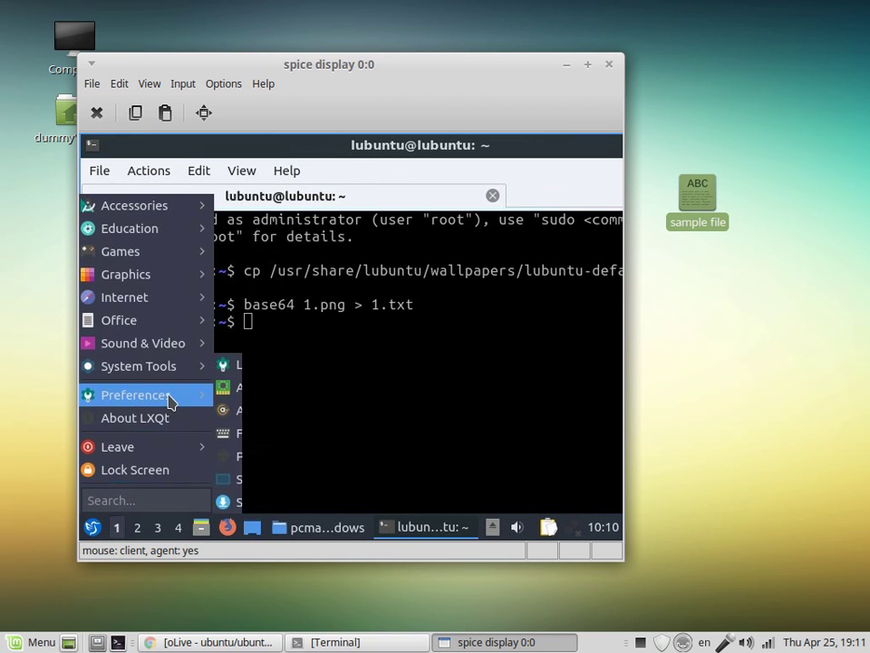
{"action": "mouse_move", "coordinate": [171, 375]}
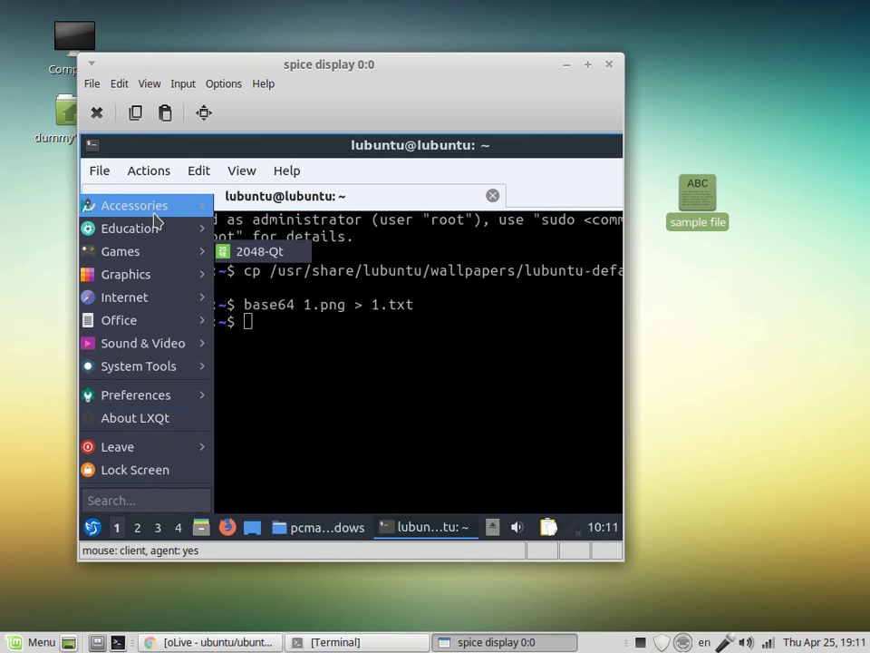
{"action": "mouse_move", "coordinate": [156, 219]}
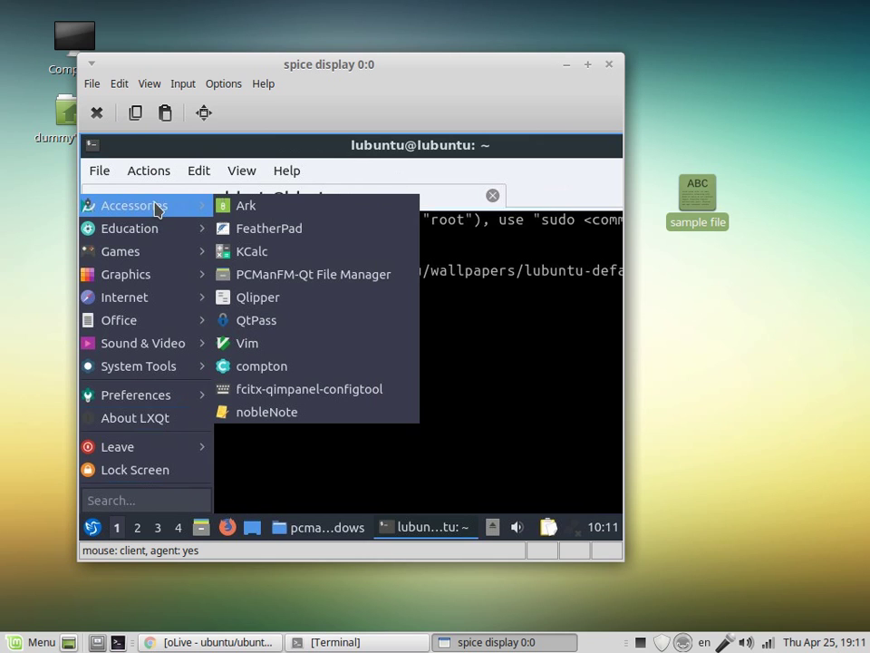